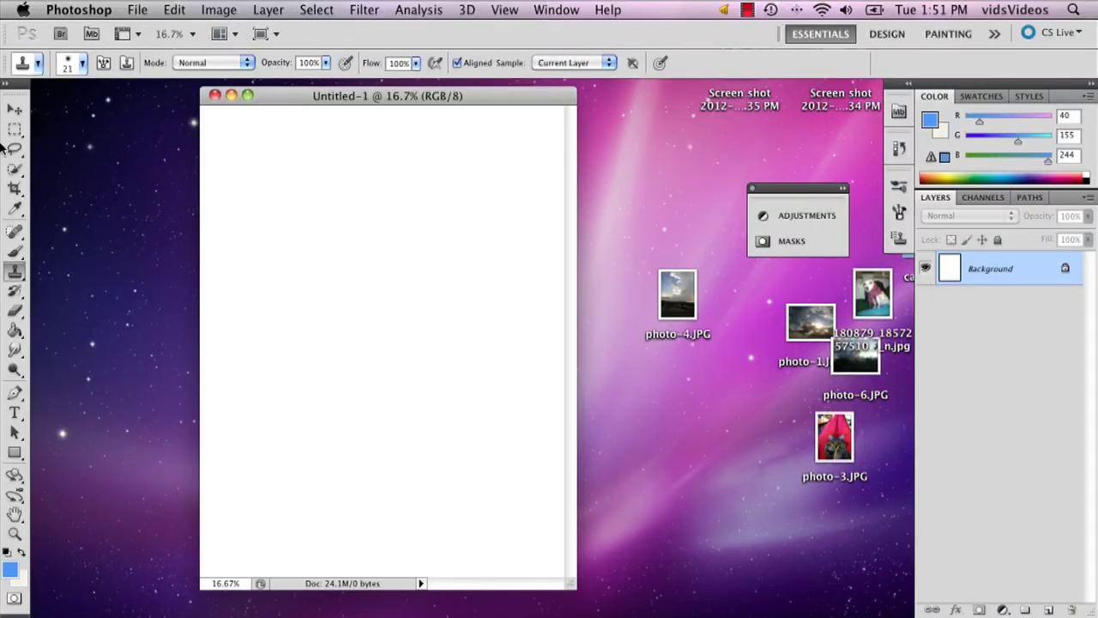
- Place the photo-4.JPG sky photo into the blank Untitled-1 document
click(15, 109)
drag(673, 296, 400, 325)
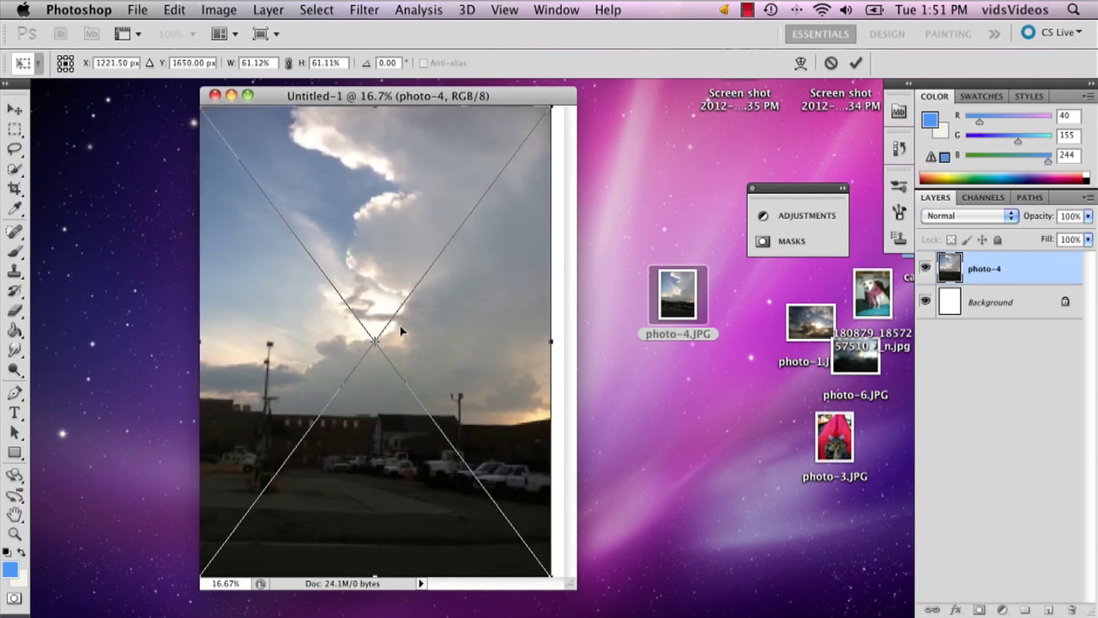
click(856, 63)
- Scale the sky photo to about 52% to fit the page, then select its upper square
click(15, 130)
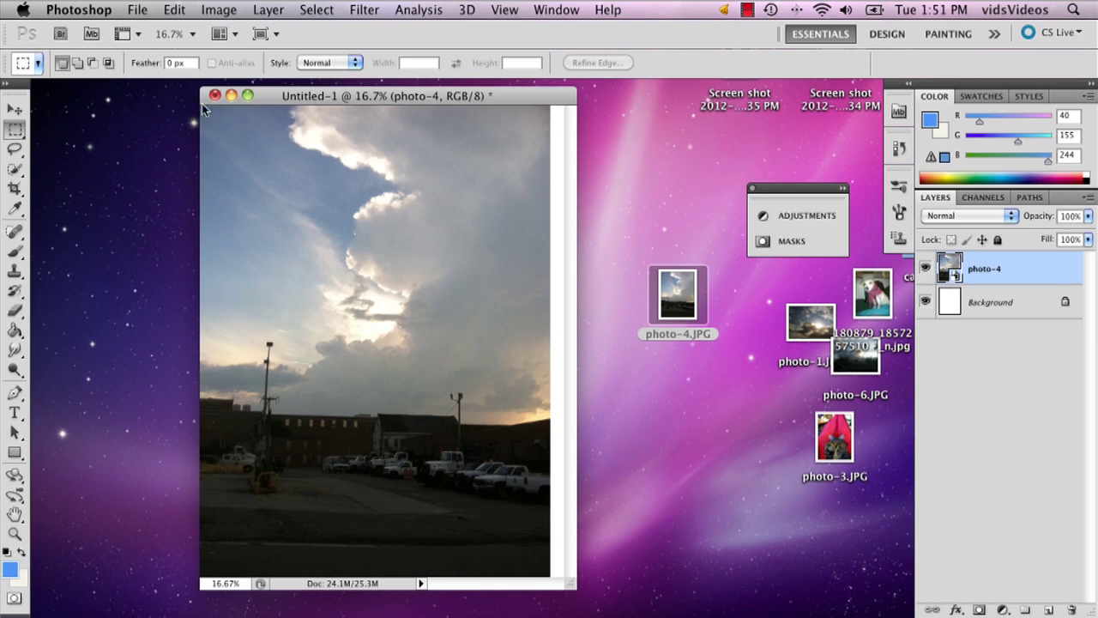
right_click(432, 377)
click(498, 538)
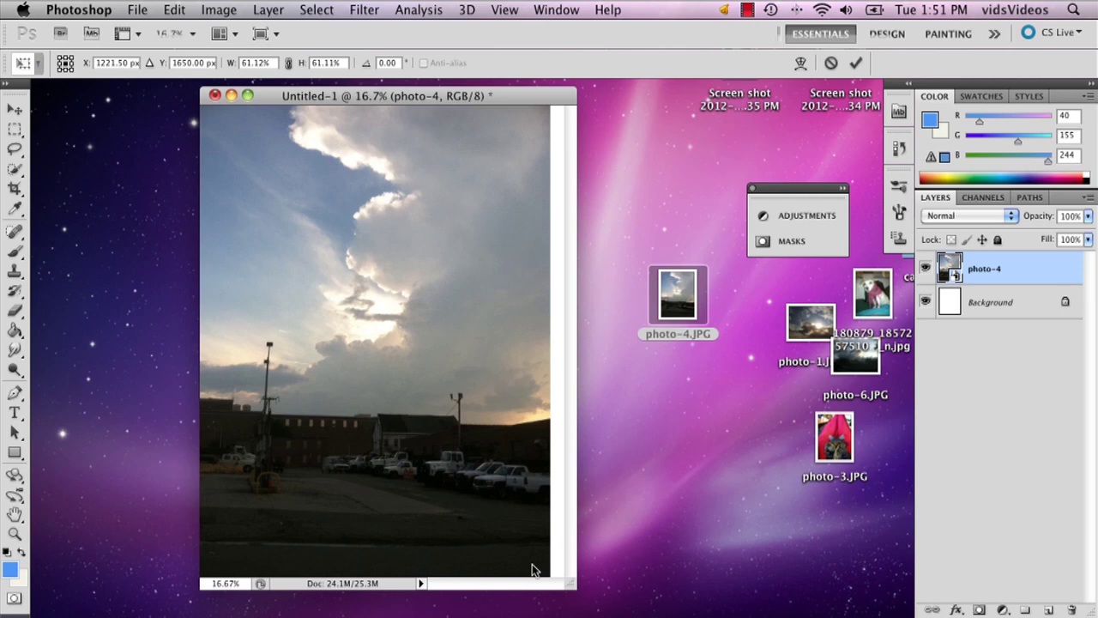
drag(549, 574, 503, 506)
drag(459, 387, 477, 401)
click(856, 63)
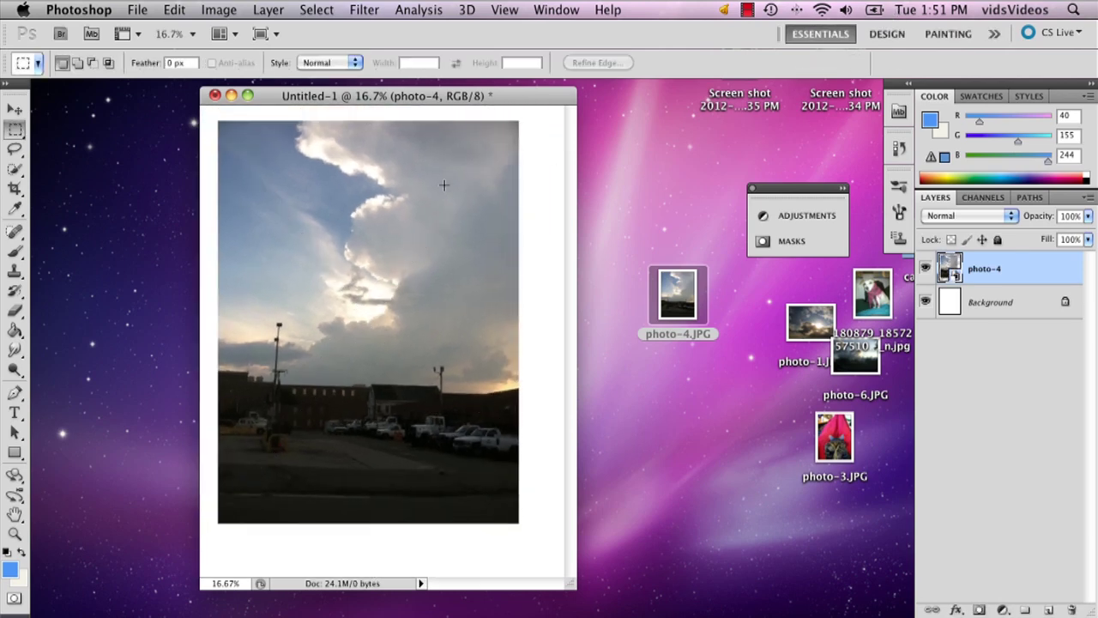
drag(303, 176, 540, 399)
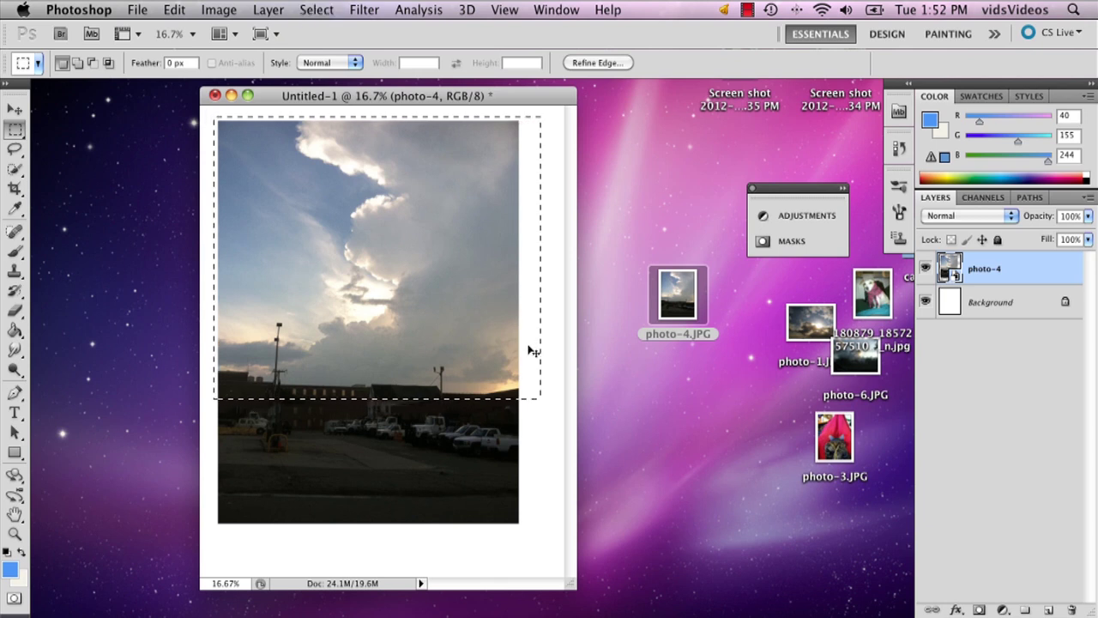
- Copy the square of sky, delete the photo-4 layer, and paste the square as Layer 1
key(super+a)
key(BackSpace)
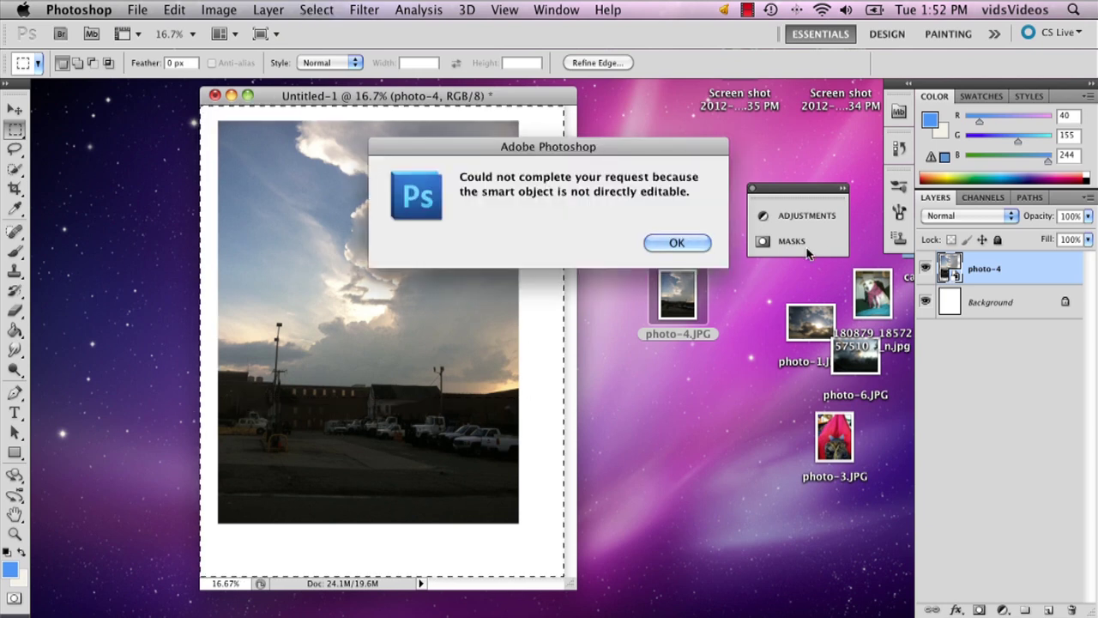
click(686, 243)
drag(1015, 290, 1071, 607)
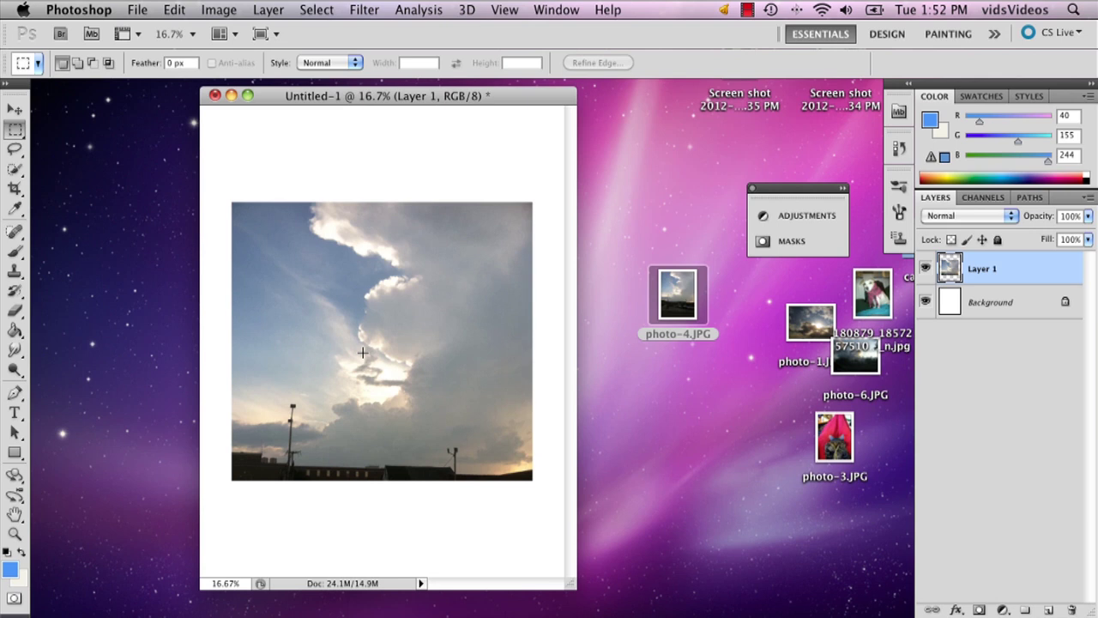
click(14, 110)
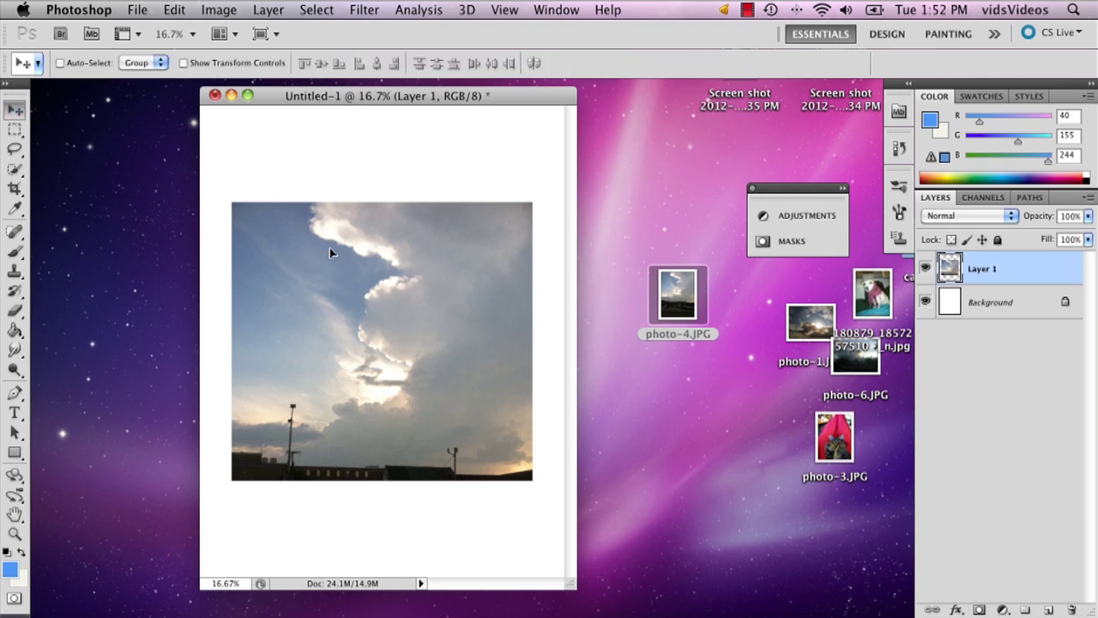
- Move the square sky photo up the page and fill the white Background with blue
drag(330, 252, 329, 215)
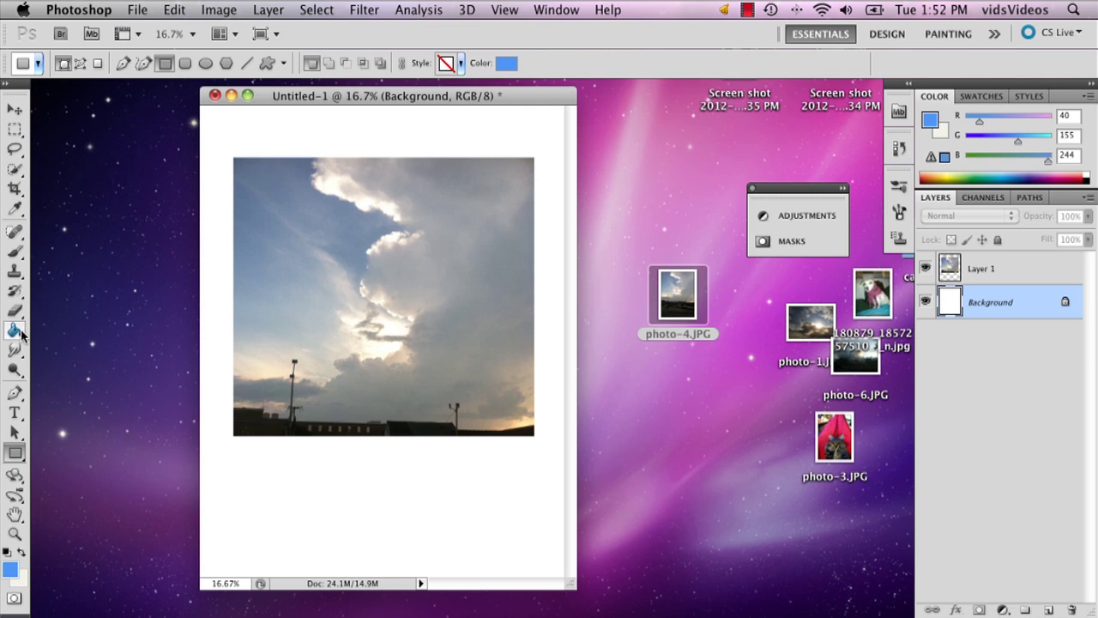
click(325, 456)
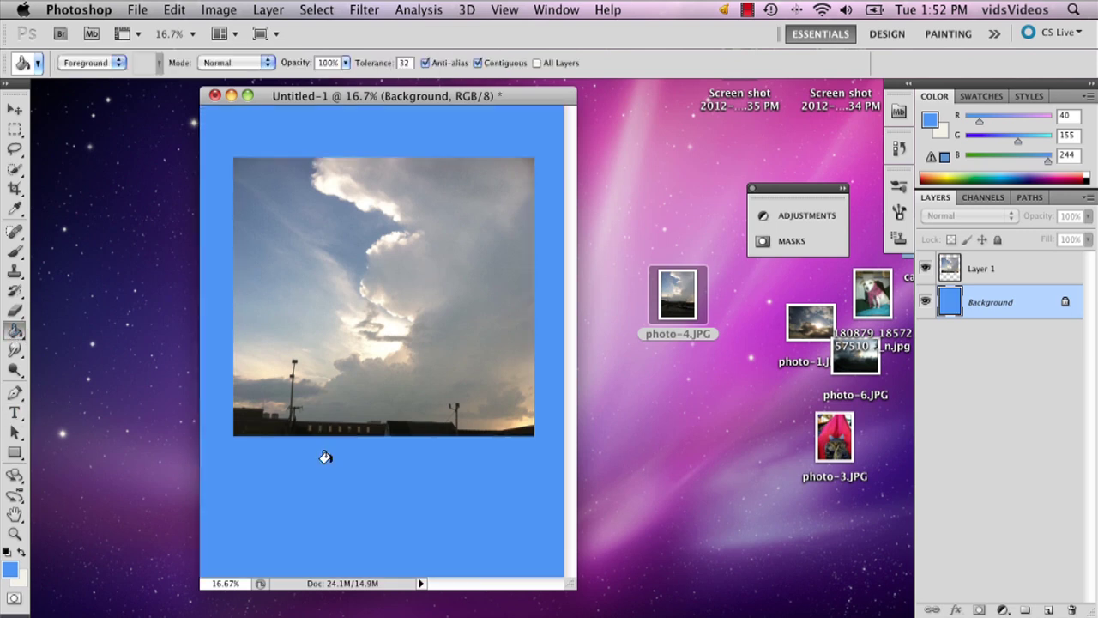
click(22, 553)
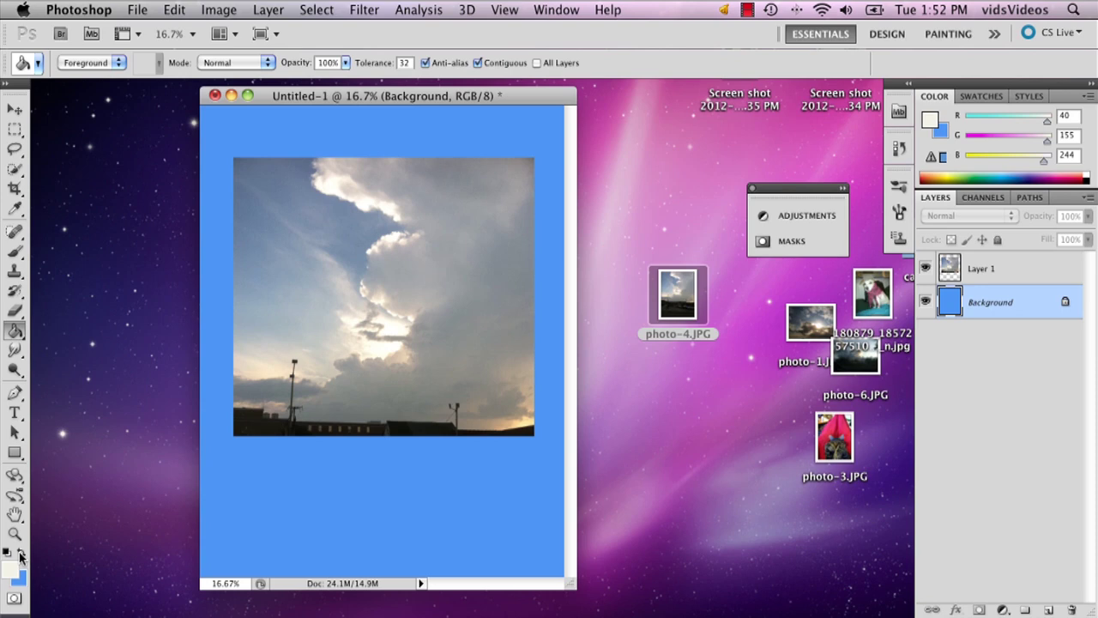
click(15, 452)
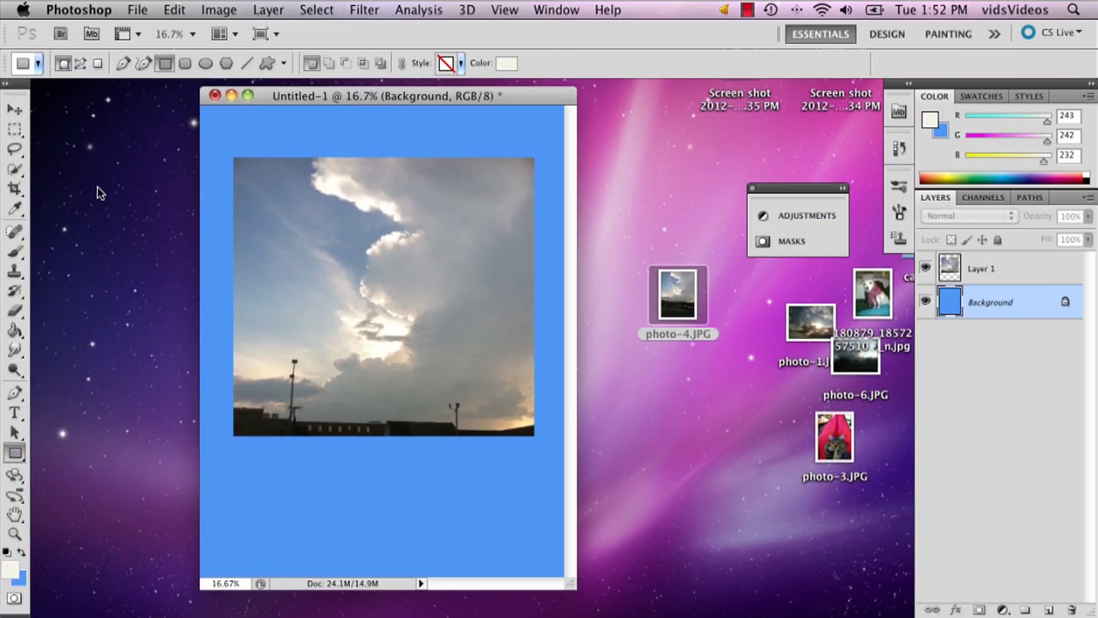
- Draw an off-white Shape 1 rectangle around the sky photo and nudge it into place
drag(224, 154, 540, 534)
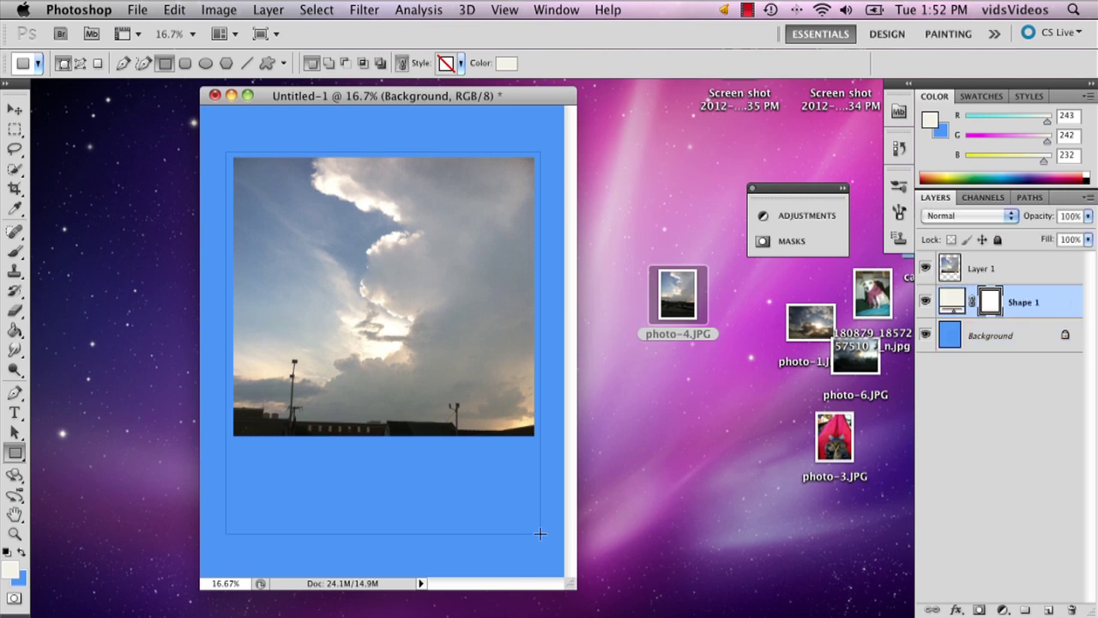
key(v)
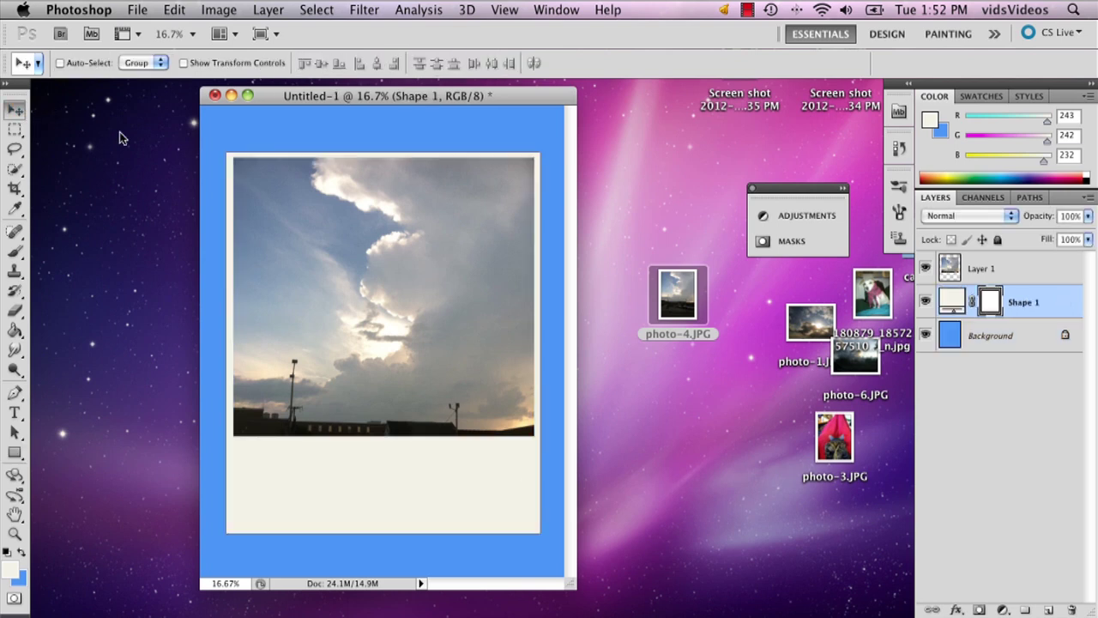
key(shift+Up)
key(shift+Up)
key(shift+Right)
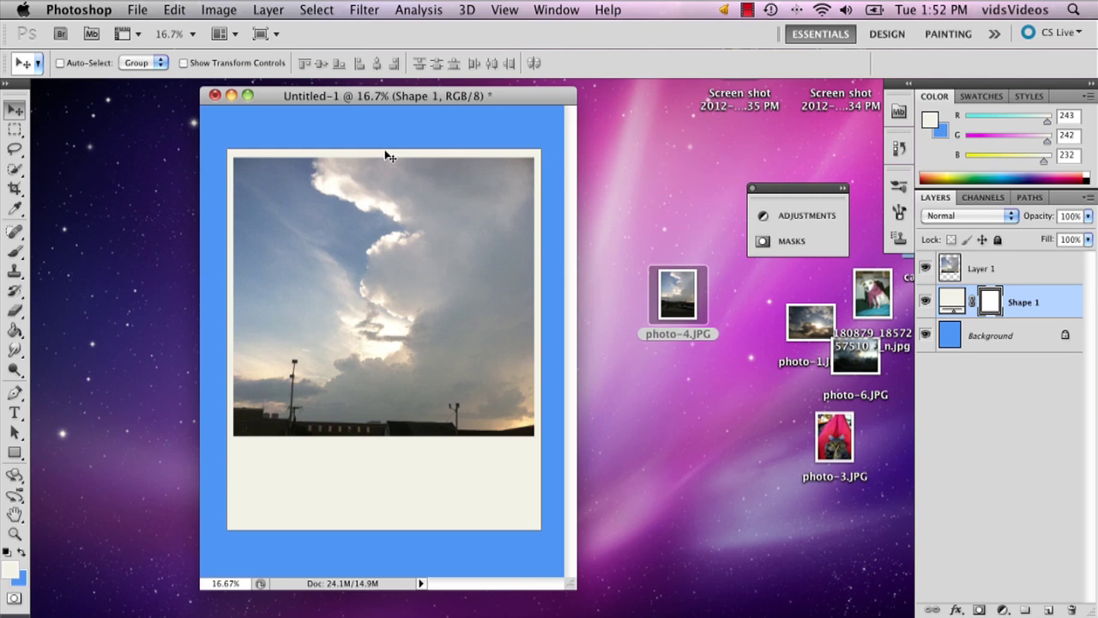
key(shift+Down)
key(shift+Down)
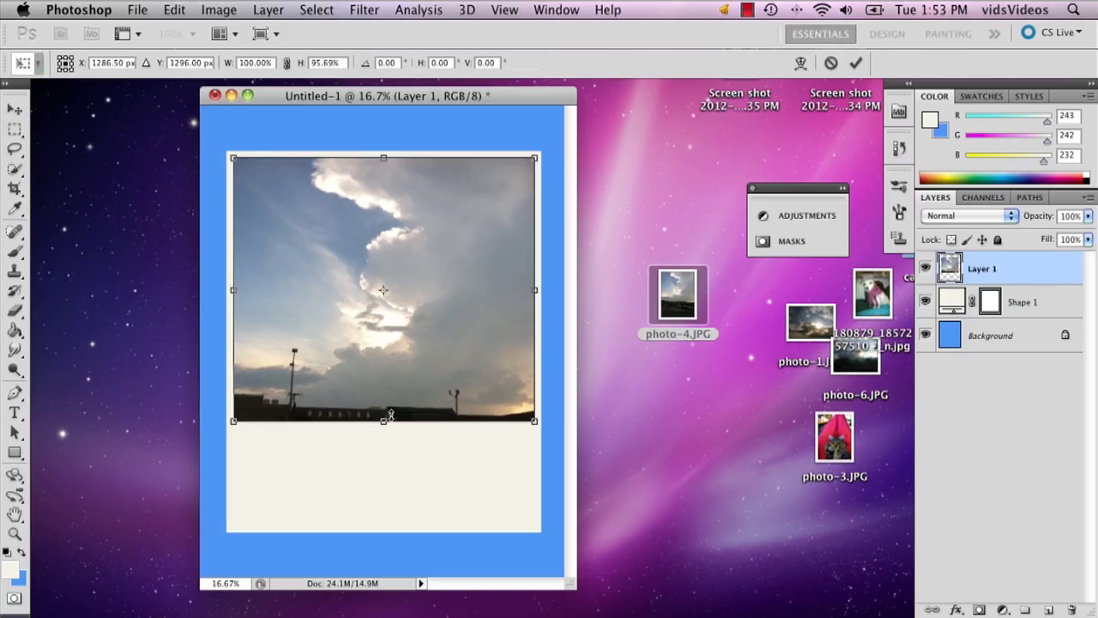
- Narrow the sky photo to 94.3% width and shift it right and down inside the frame
drag(533, 290, 518, 292)
click(855, 64)
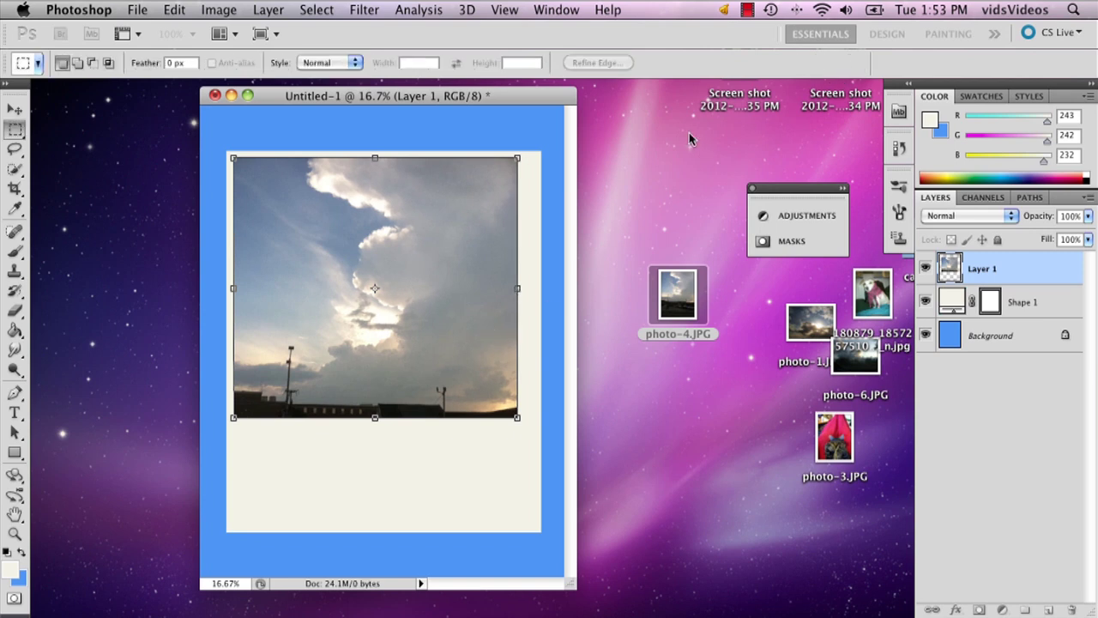
click(15, 109)
drag(485, 275, 490, 280)
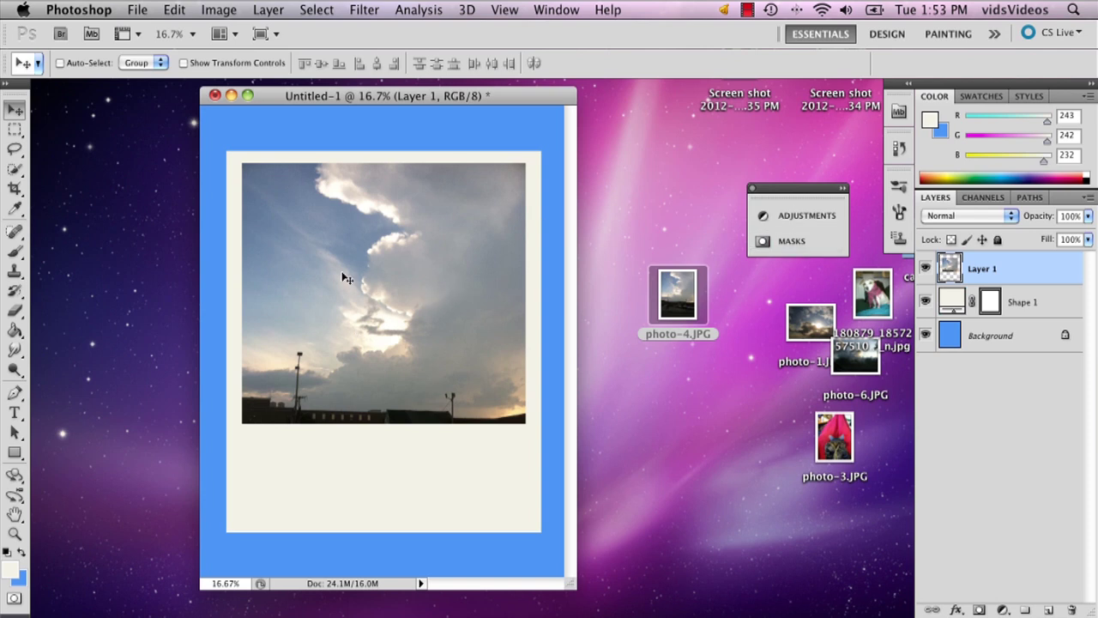
key(super+equal)
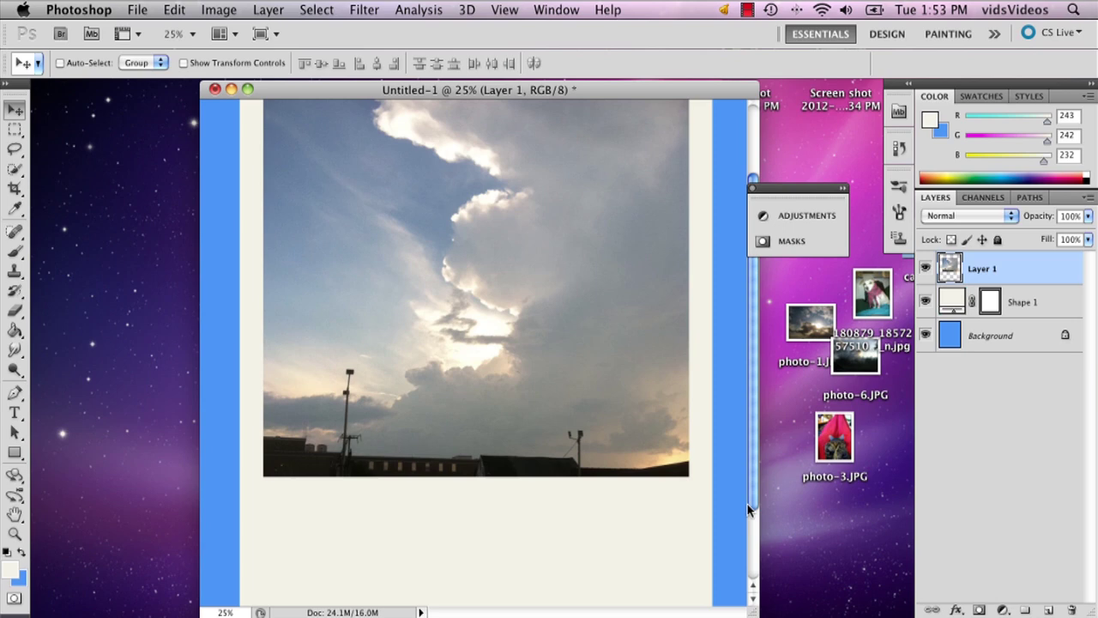
drag(748, 509, 752, 461)
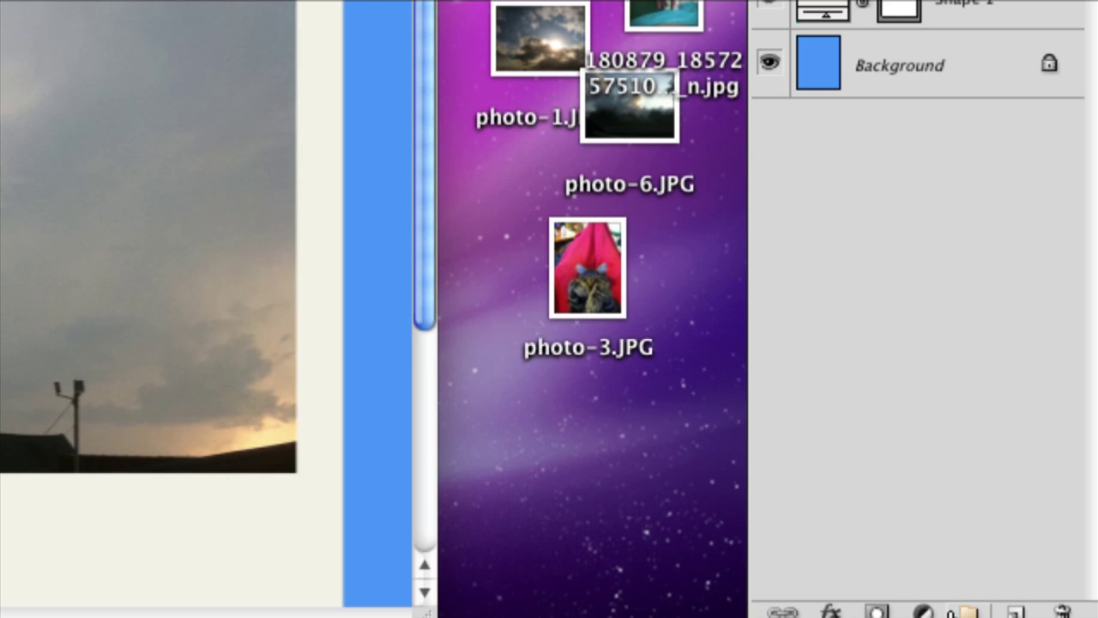
- Add a Selective Color adjustment layer targeting the Neutrals range
click(924, 611)
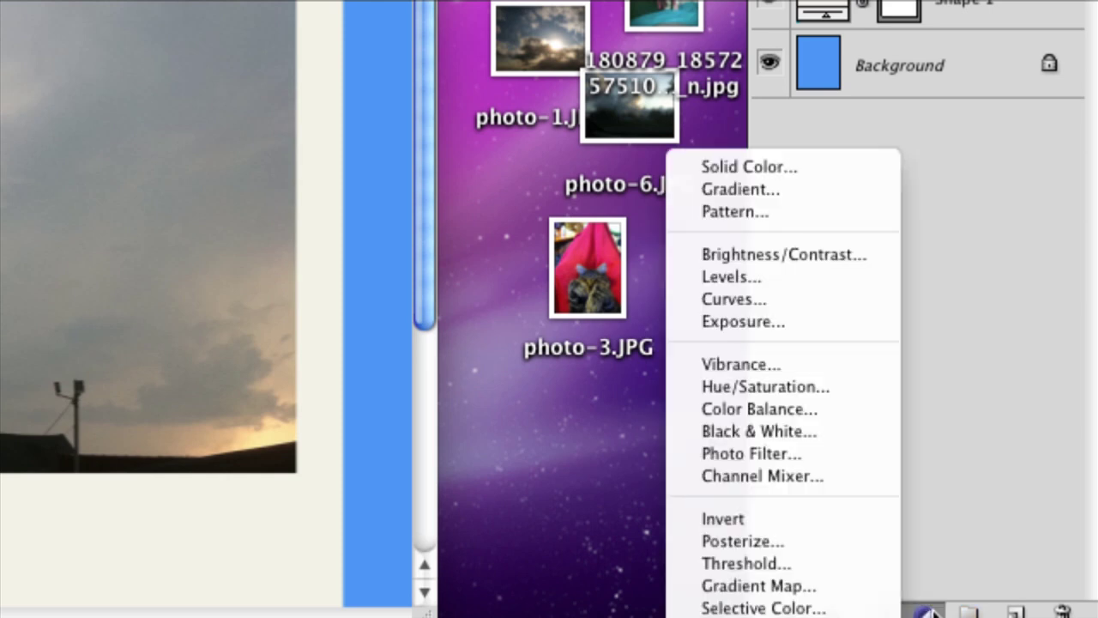
click(924, 611)
click(924, 612)
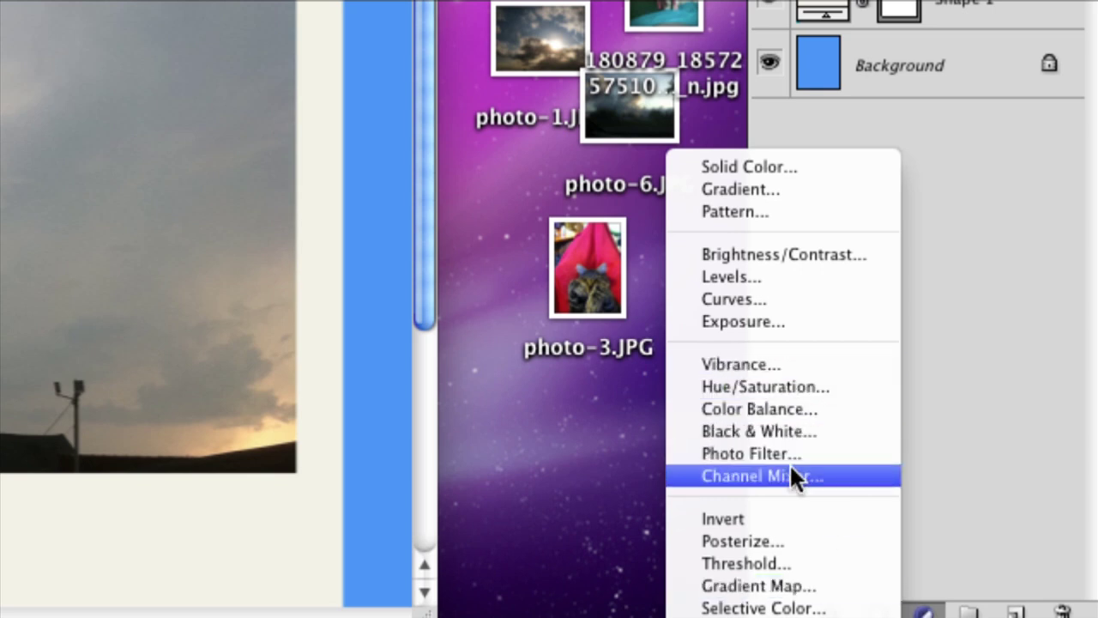
click(796, 607)
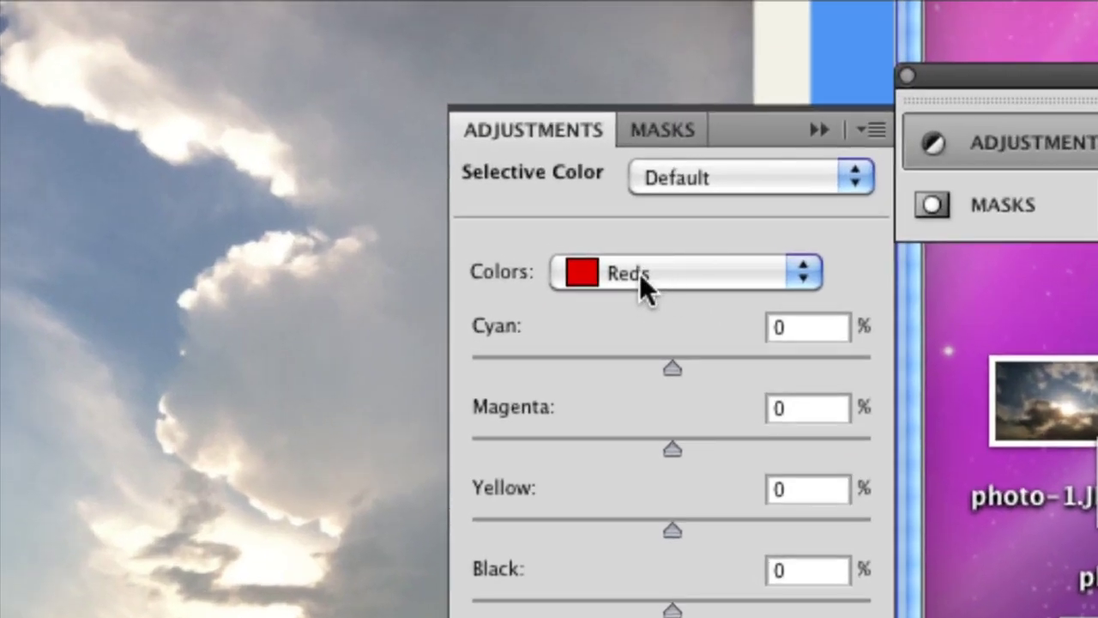
click(639, 273)
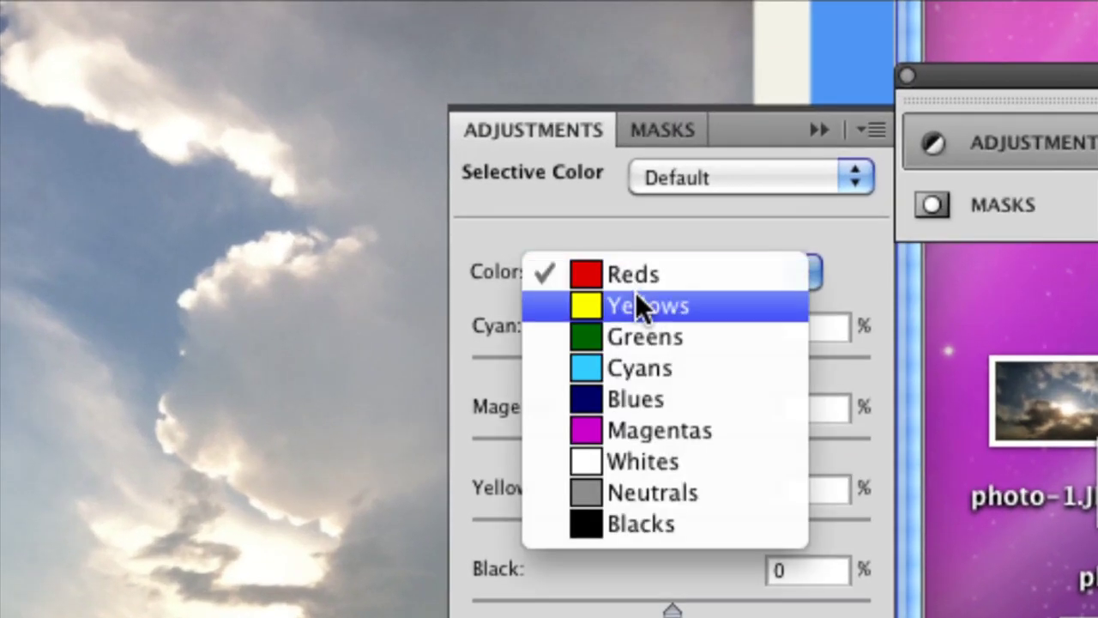
click(662, 482)
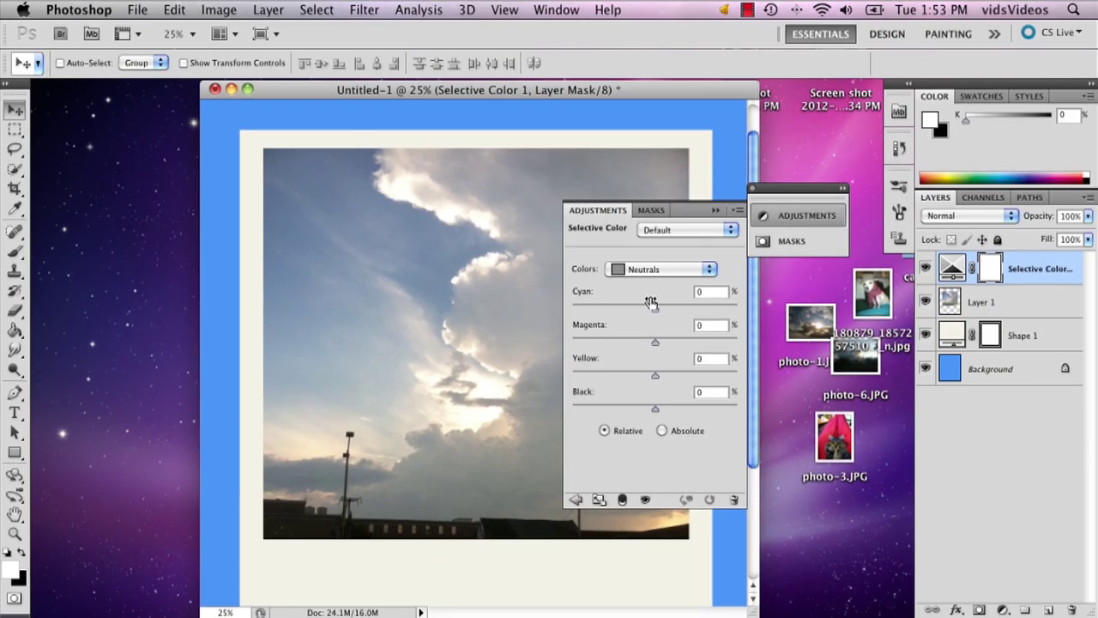
- Set Neutrals to Cyan −16, Magenta +28, Yellow +19, Black +5 for a pinkish-purple tint
click(656, 375)
drag(649, 380, 675, 380)
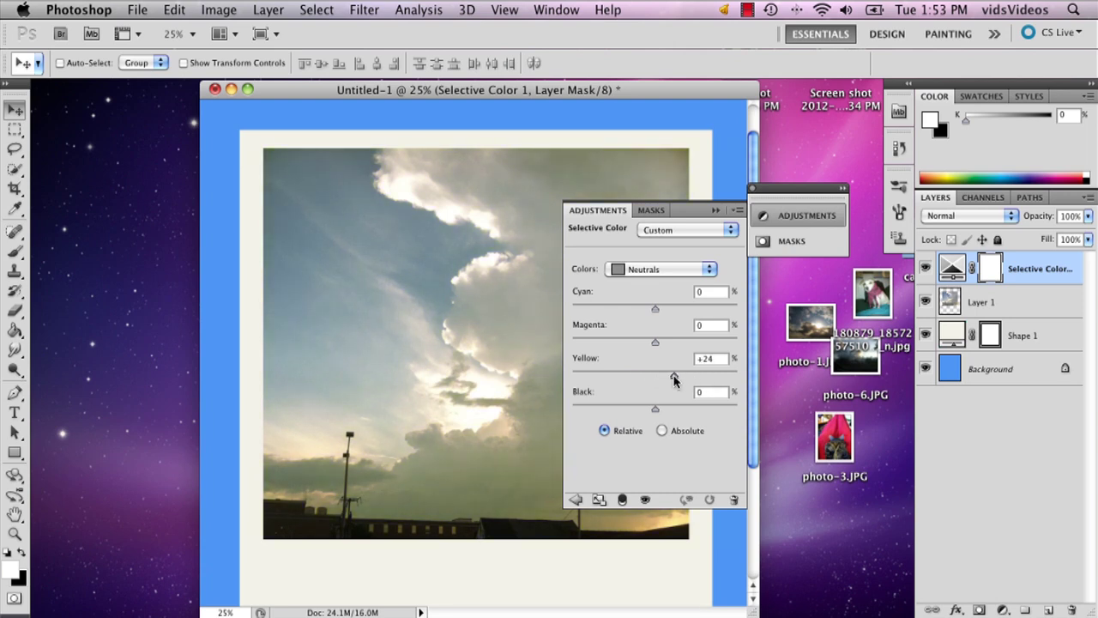
drag(654, 343, 678, 345)
drag(655, 309, 622, 313)
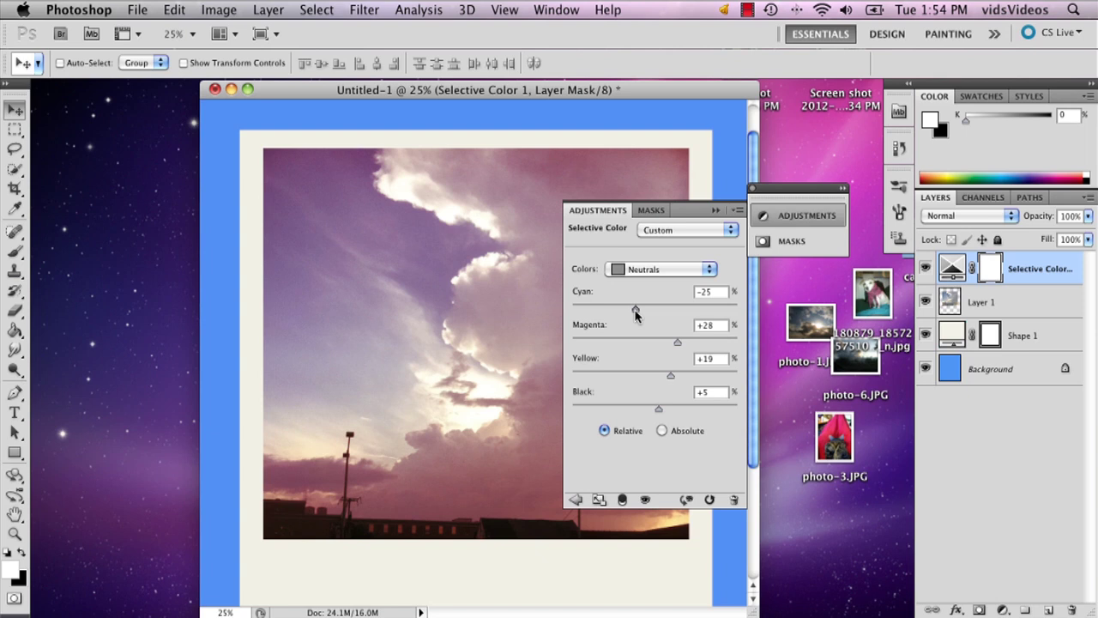
mouse_move(640, 314)
mouse_down()
mouse_move(658, 314)
mouse_move(643, 315)
mouse_up()
- Add a Brightness/Contrast layer above Layer 1, lowering brightness and setting contrast to 79
click(1038, 296)
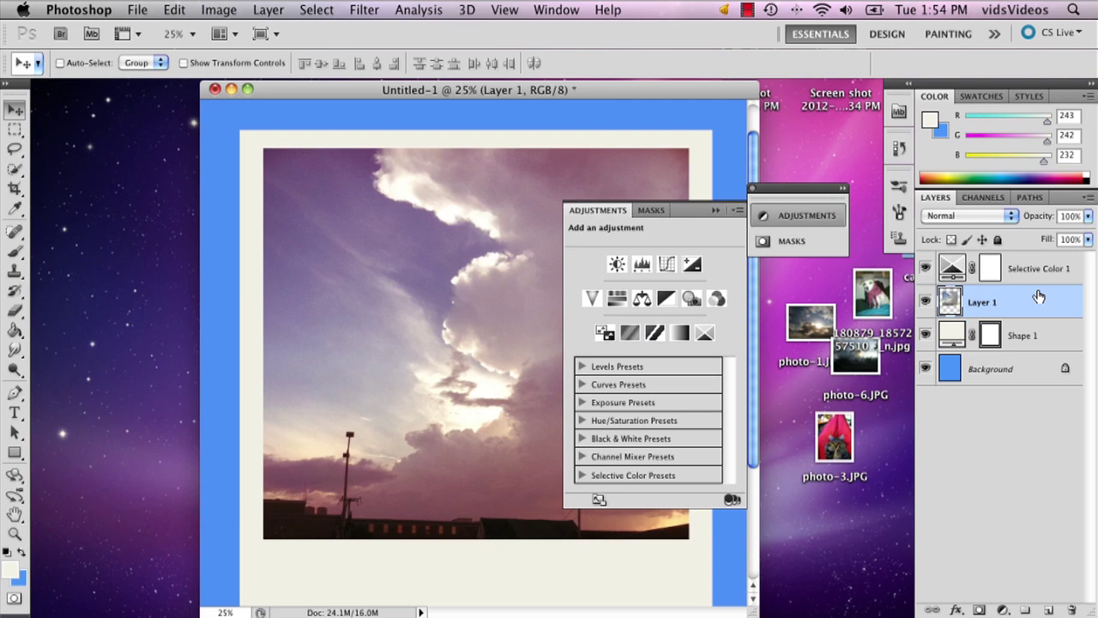
click(1003, 610)
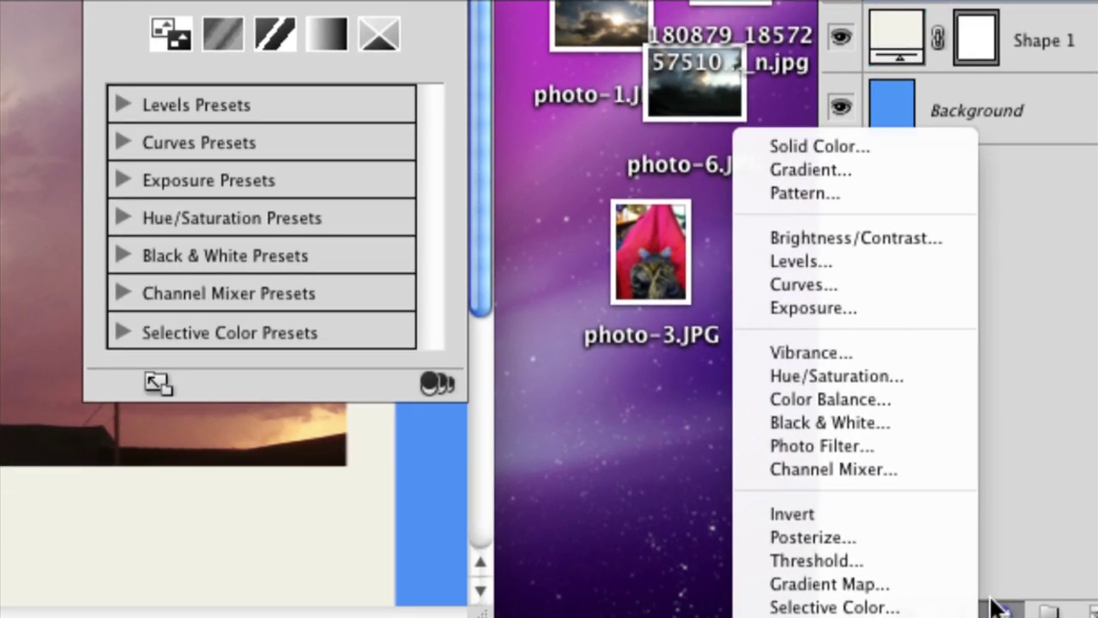
click(871, 239)
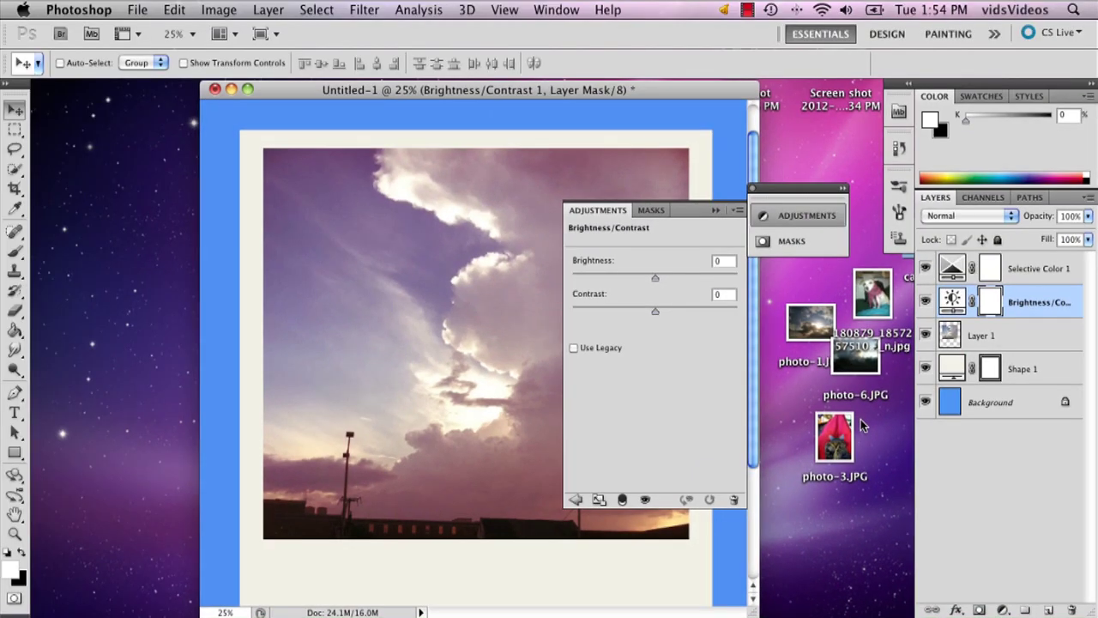
drag(658, 278, 720, 317)
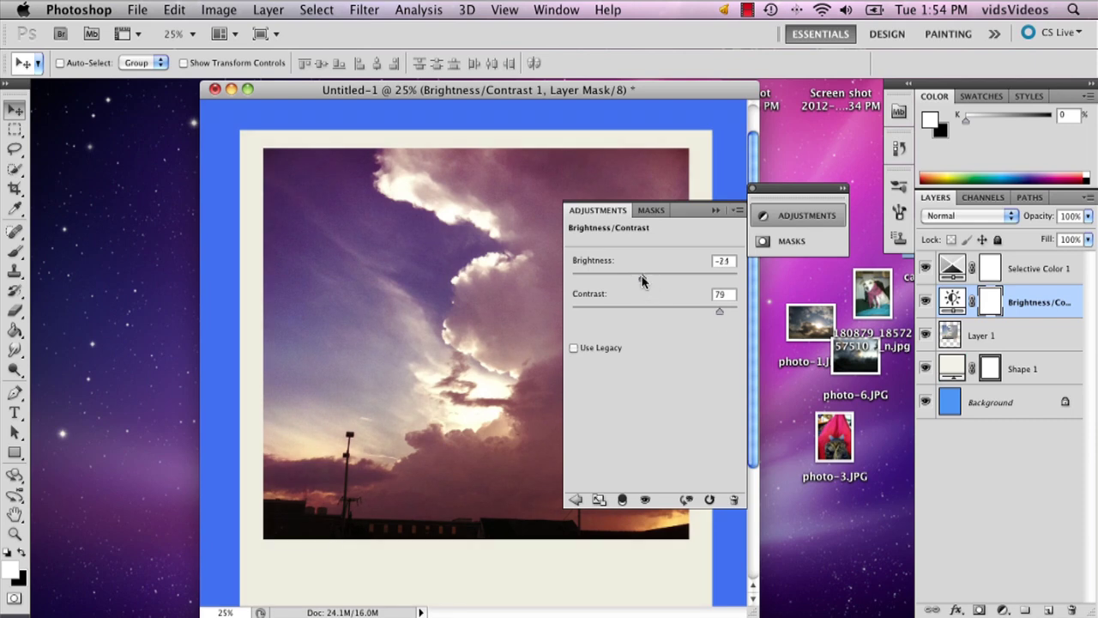
drag(642, 281, 646, 280)
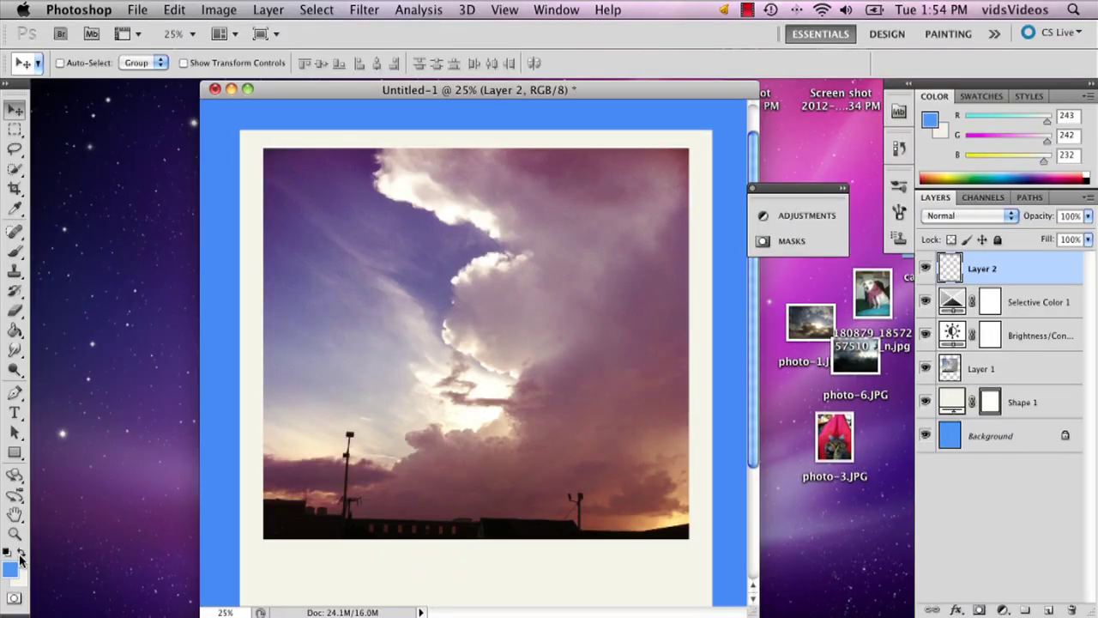
- Set the foreground to tan b29f70 and draw a Shape 2 rectangle covering the whole photo
click(10, 568)
click(558, 369)
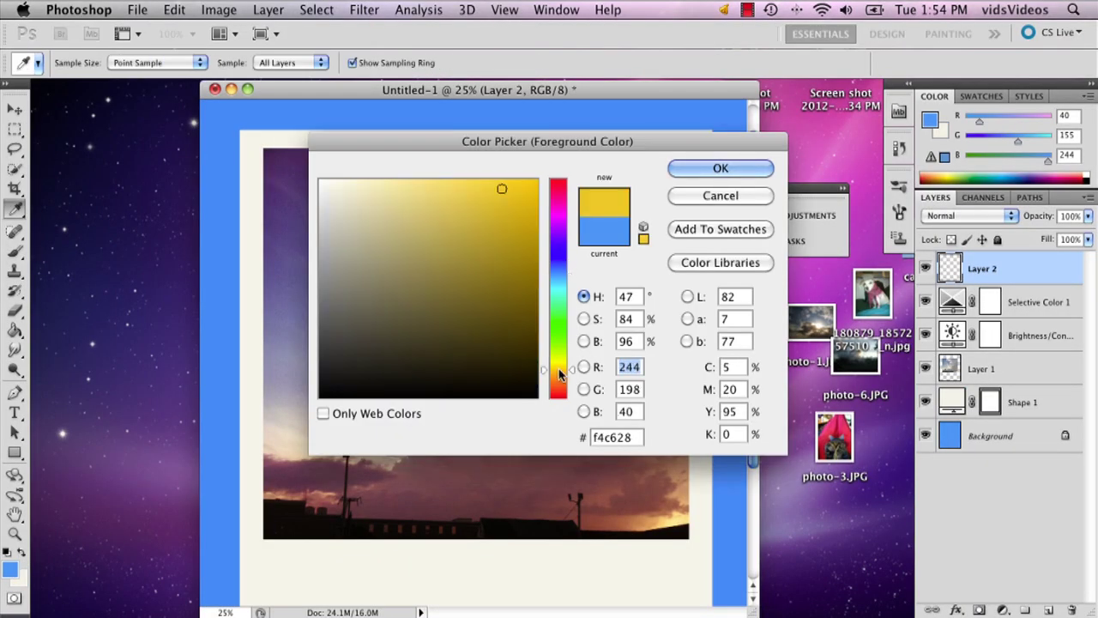
drag(464, 296, 413, 252)
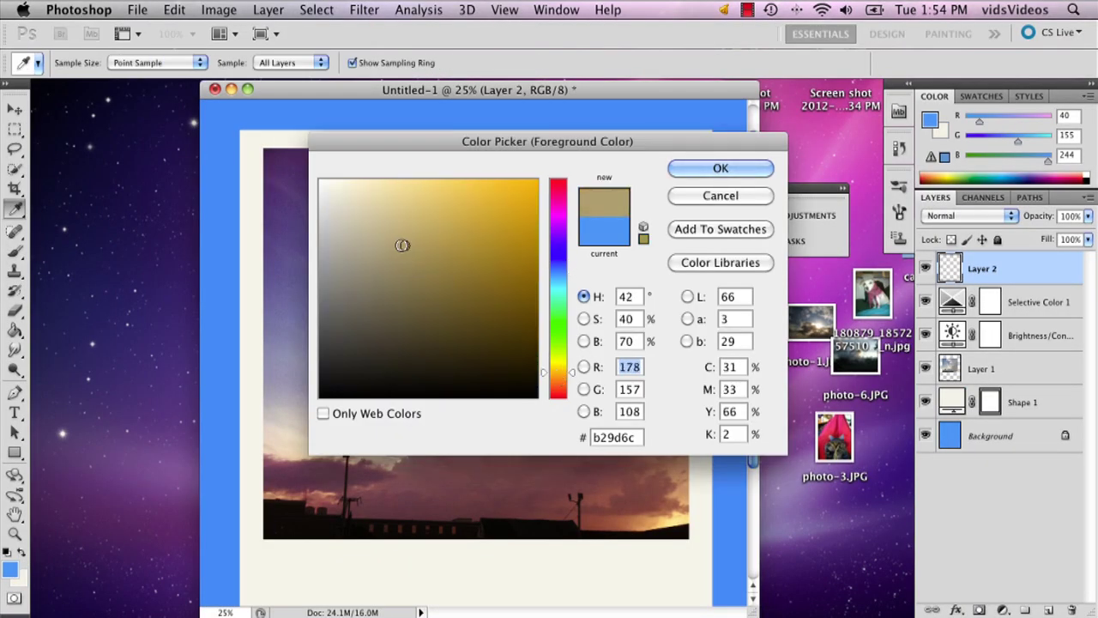
click(720, 168)
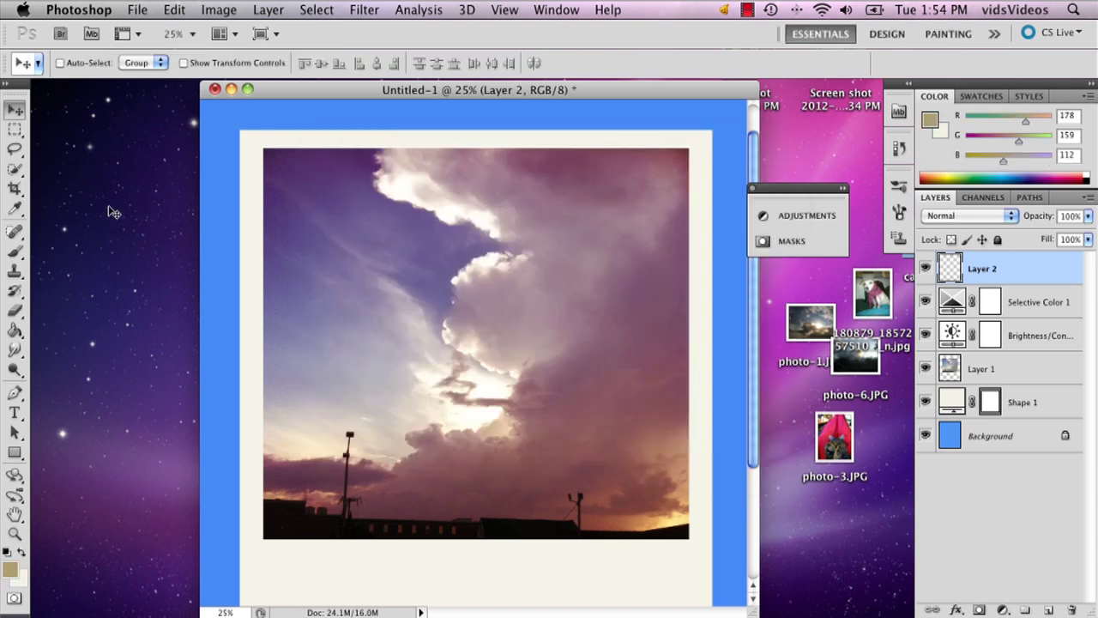
click(10, 457)
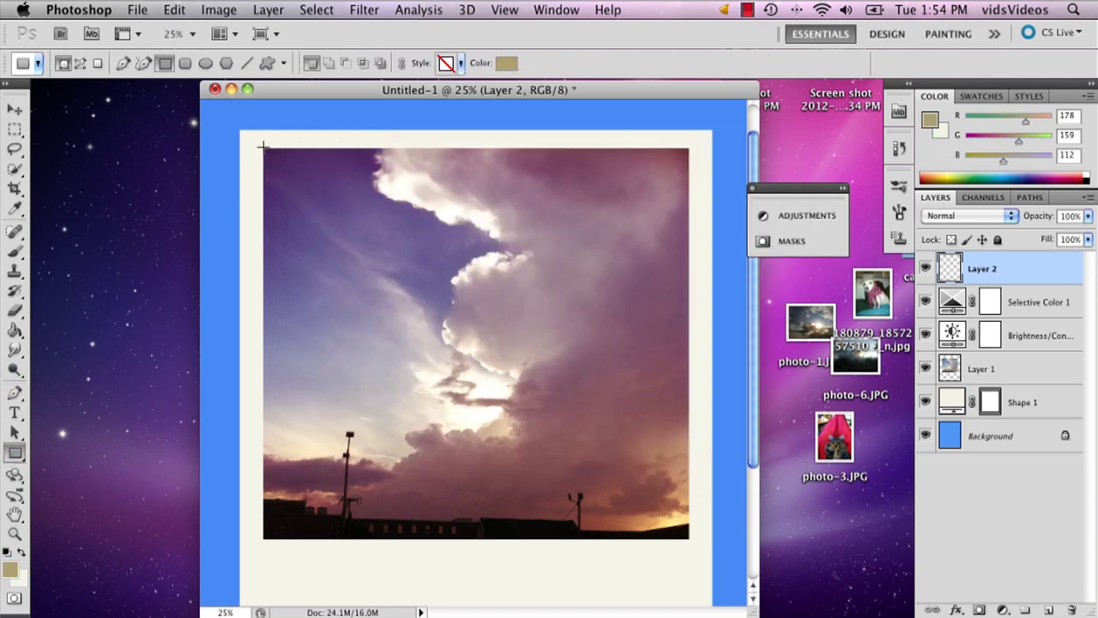
drag(558, 459, 688, 539)
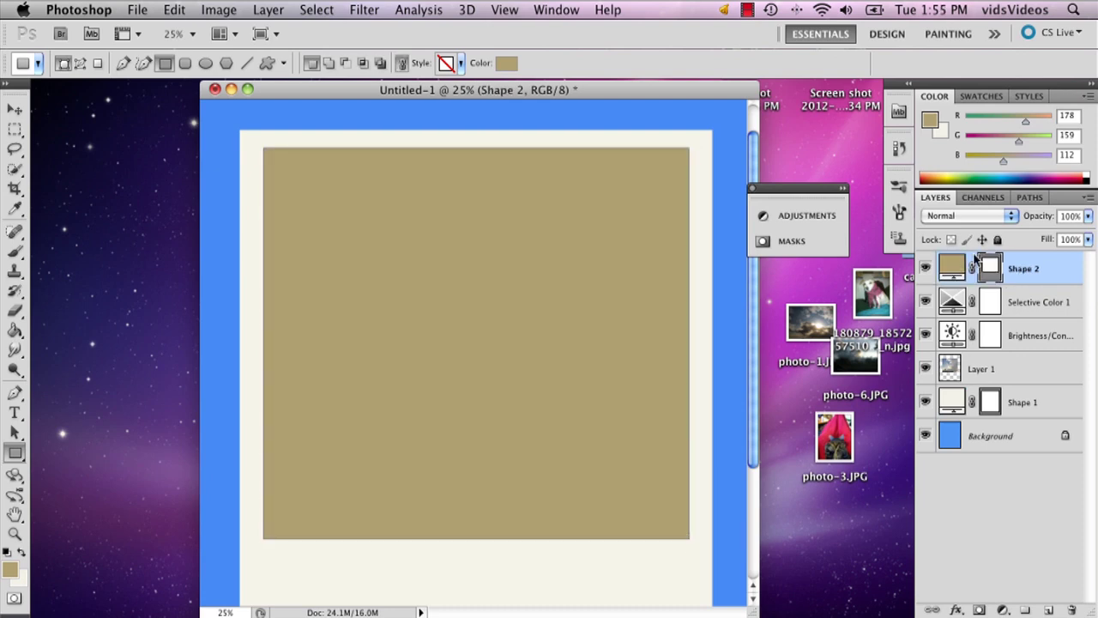
- Try Multiply, Color Burn and Linear Burn blend modes on the tan Shape 2 layer
click(1007, 218)
key(Escape)
click(986, 215)
key(Escape)
click(965, 217)
click(966, 228)
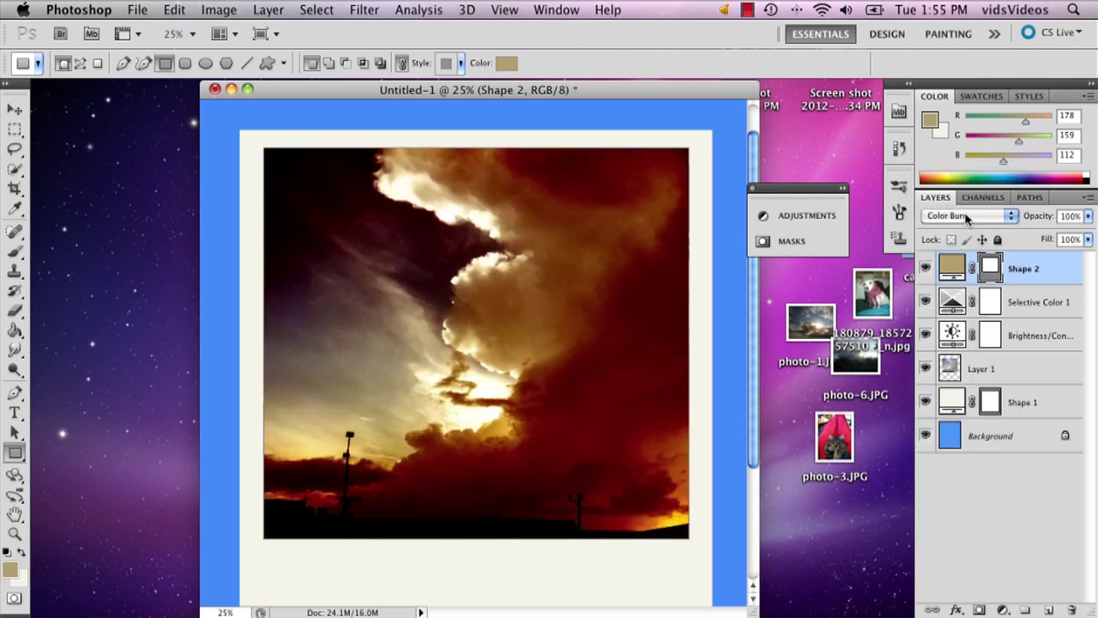
click(967, 217)
click(967, 216)
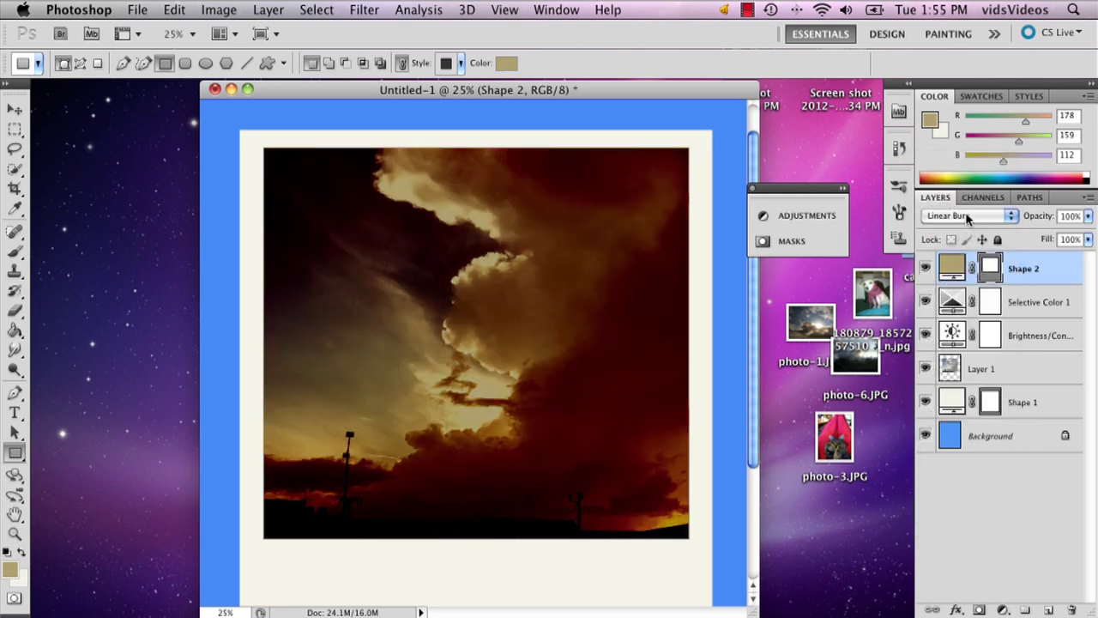
click(967, 217)
- Compare Lighten, Screen and Color Dodge, then set the tan layer to Overlay
click(967, 251)
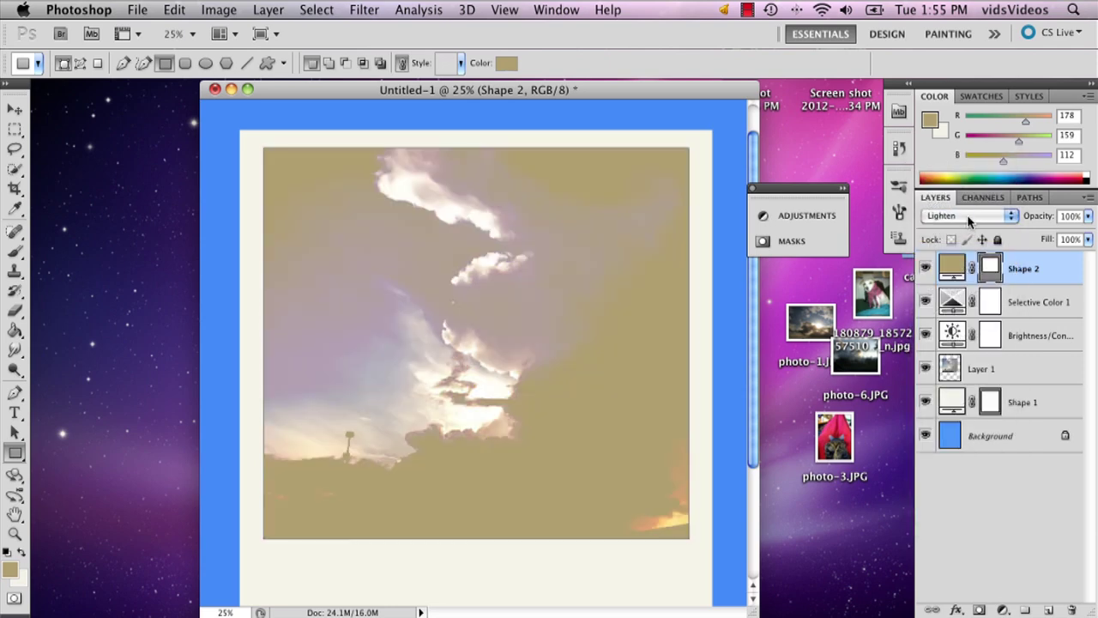
click(967, 215)
click(968, 217)
click(968, 216)
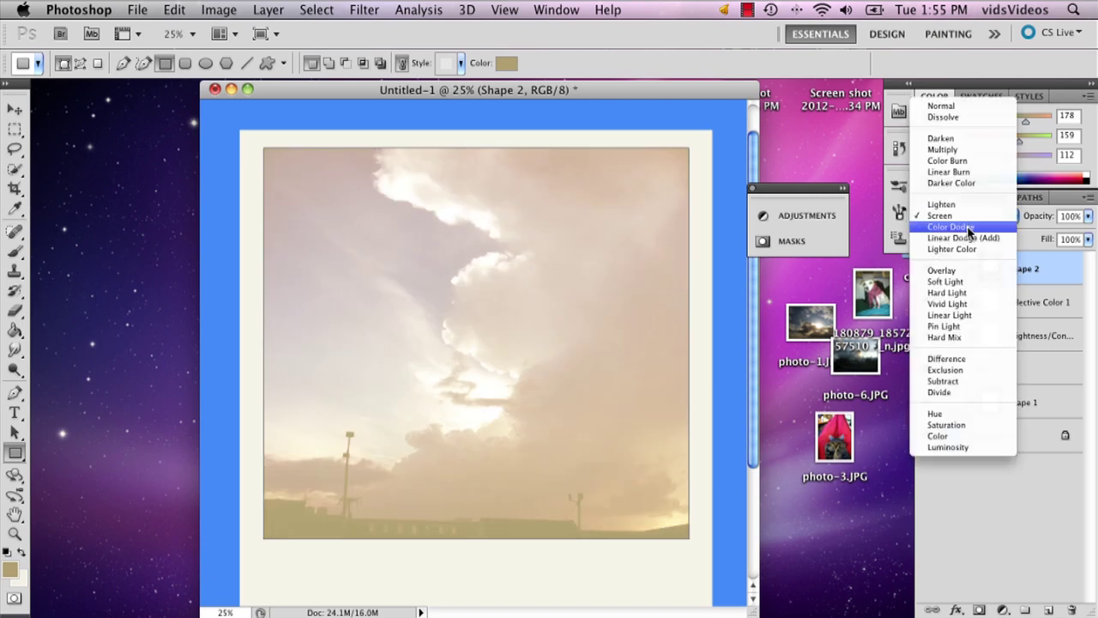
click(968, 230)
click(969, 218)
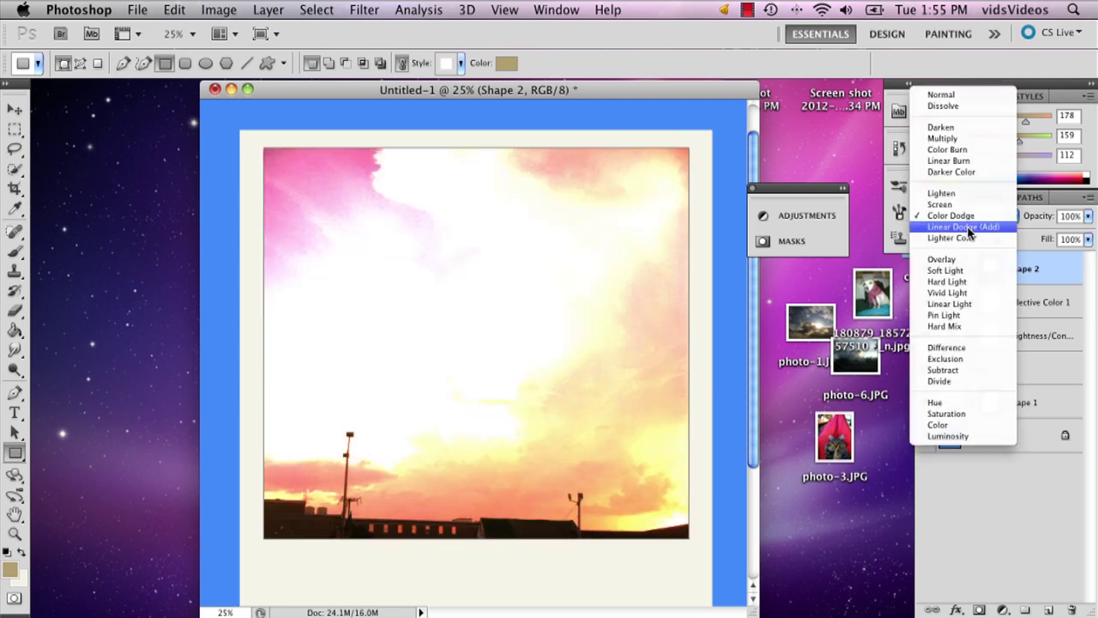
click(966, 227)
click(968, 217)
click(967, 248)
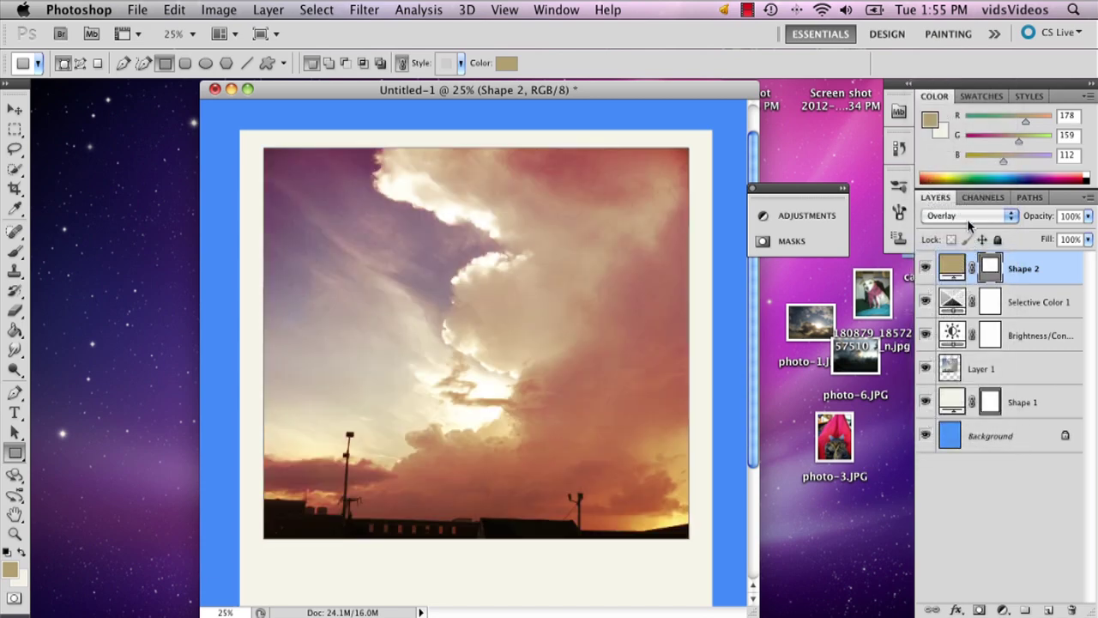